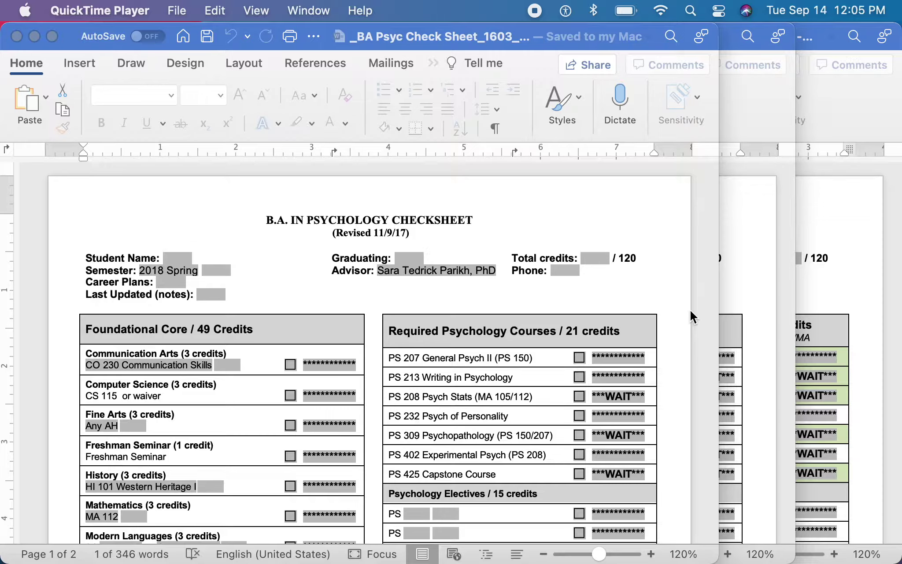
Change the Communication Arts course from CO 230 Communication Skills to DR 102 Great Drama in Perf
scroll(690, 309, down, 2)
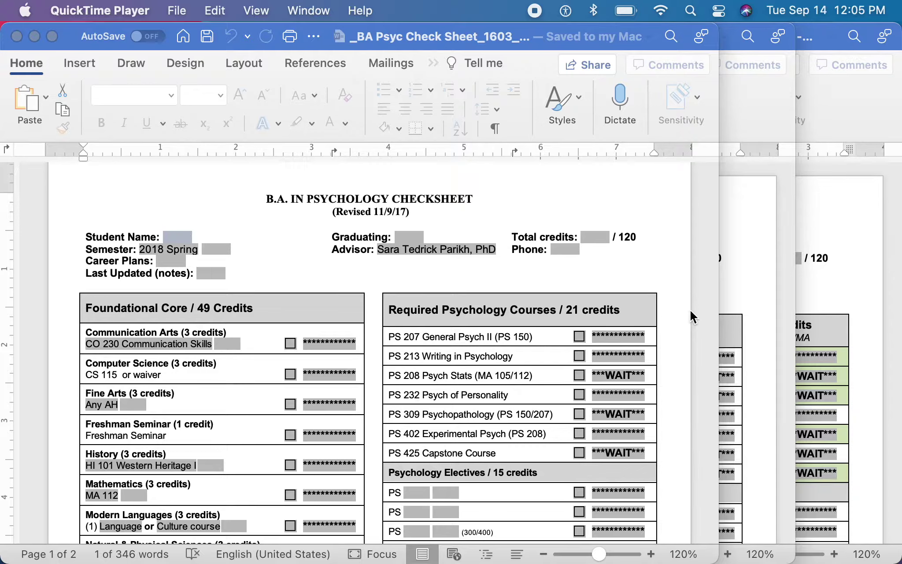
click(181, 232)
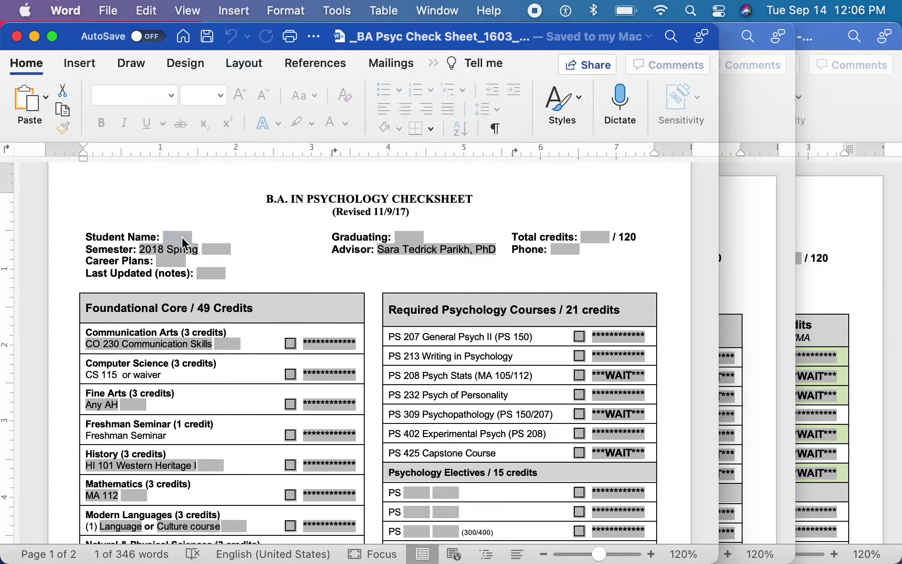
click(115, 240)
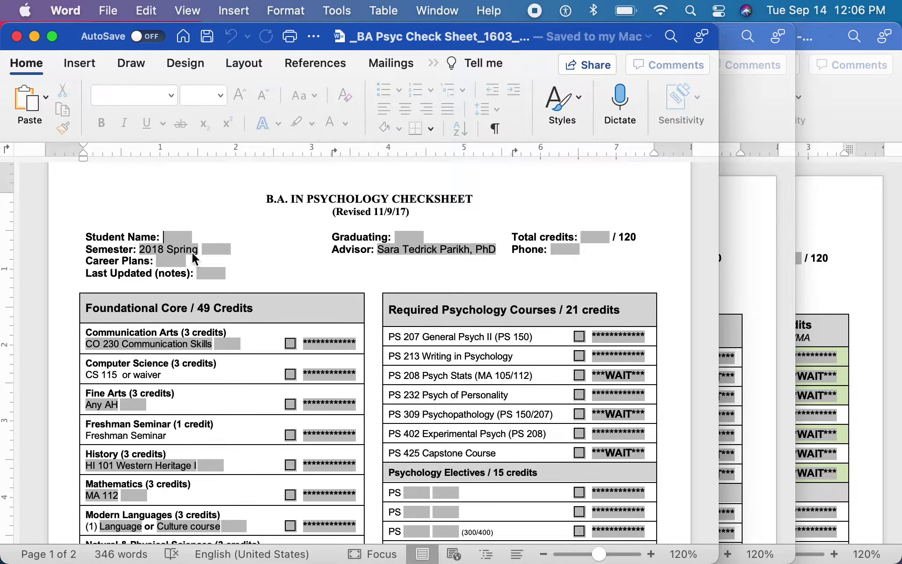
click(197, 340)
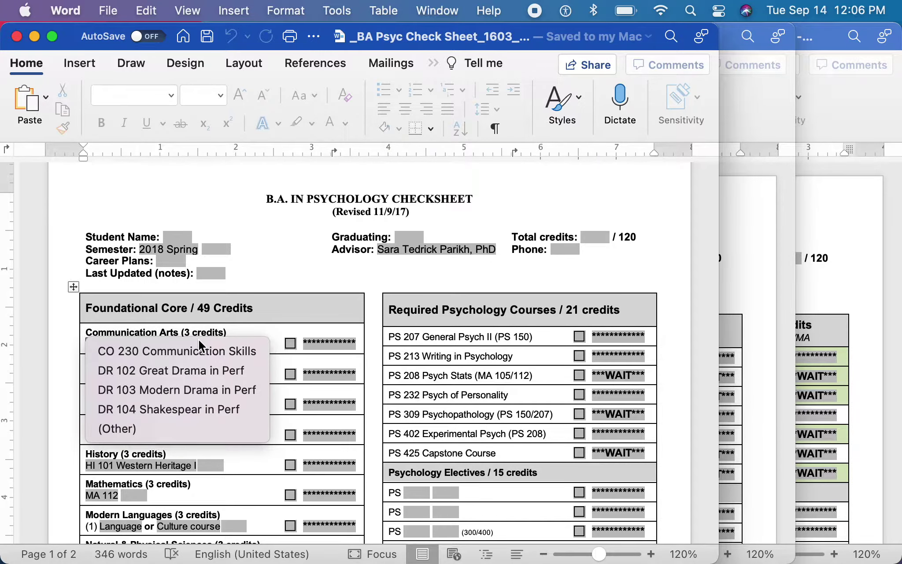
click(208, 370)
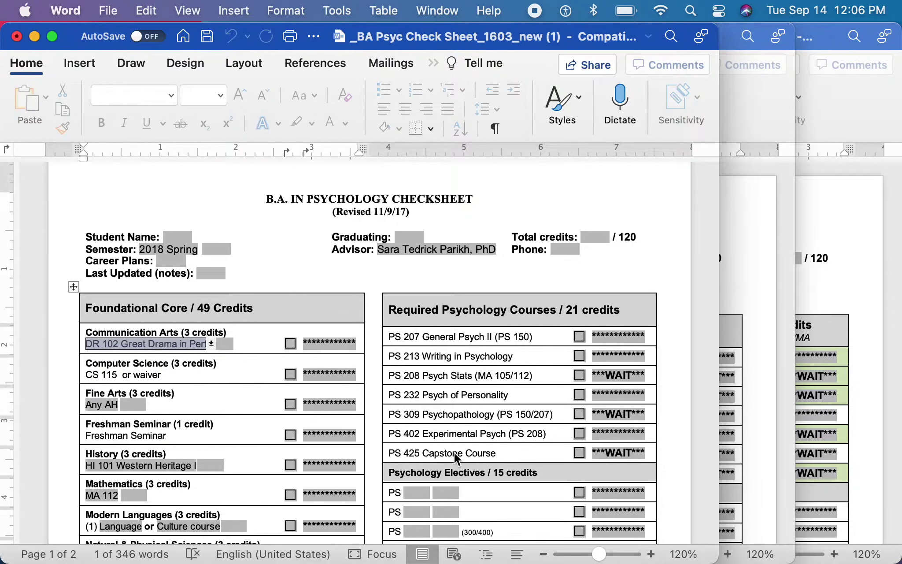
scroll(455, 453, down, 5)
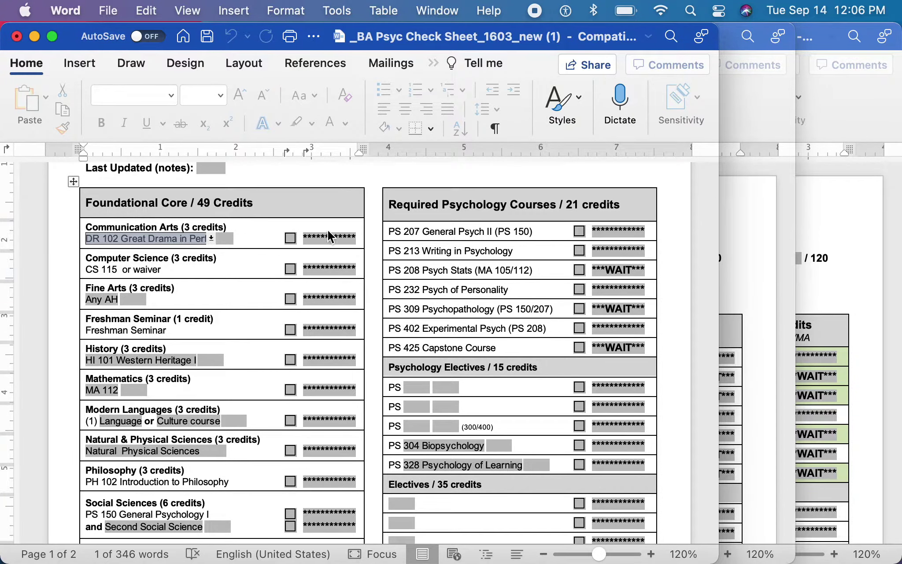
Check off the Communication Arts row and set its status to ***WAIT***, briefly trying REGISTER first
click(290, 238)
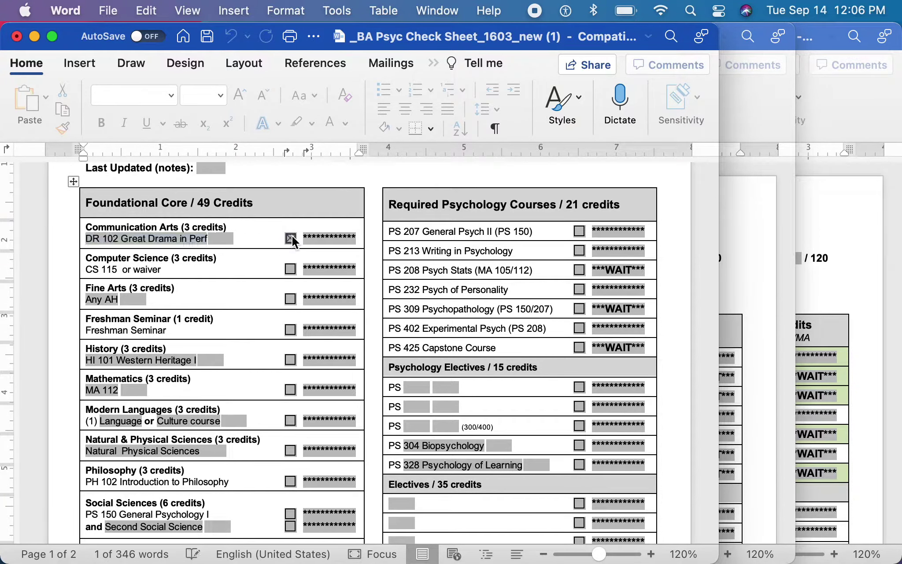
click(316, 235)
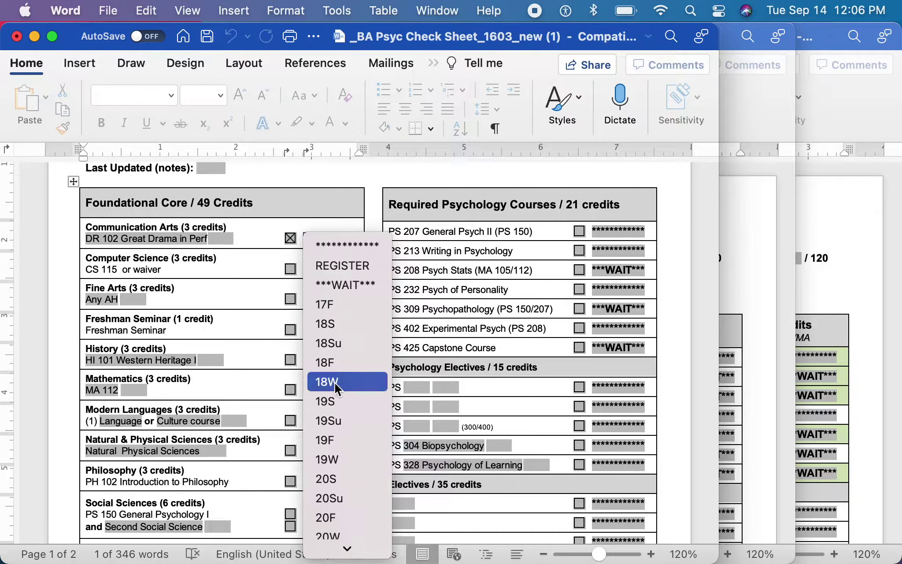
scroll(334, 382, down, 5)
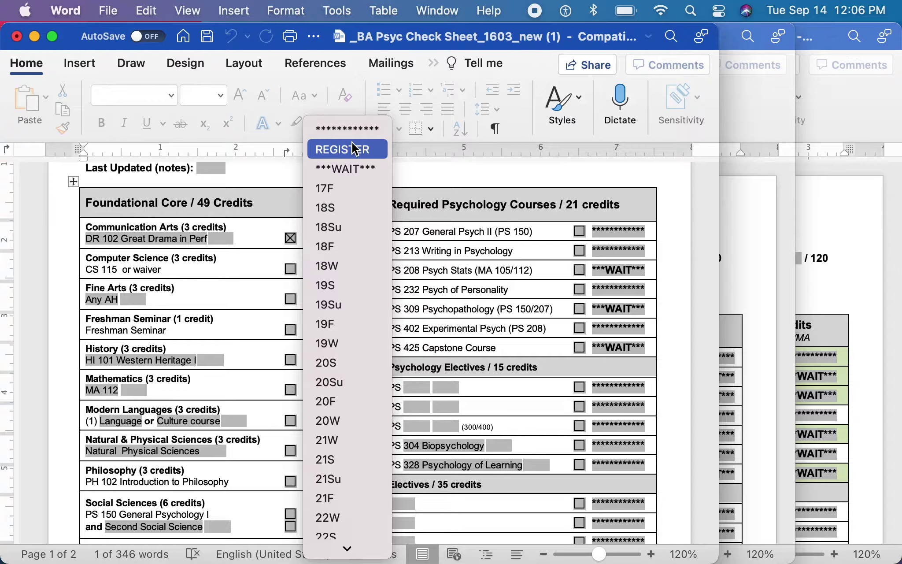
scroll(357, 401, down, 3)
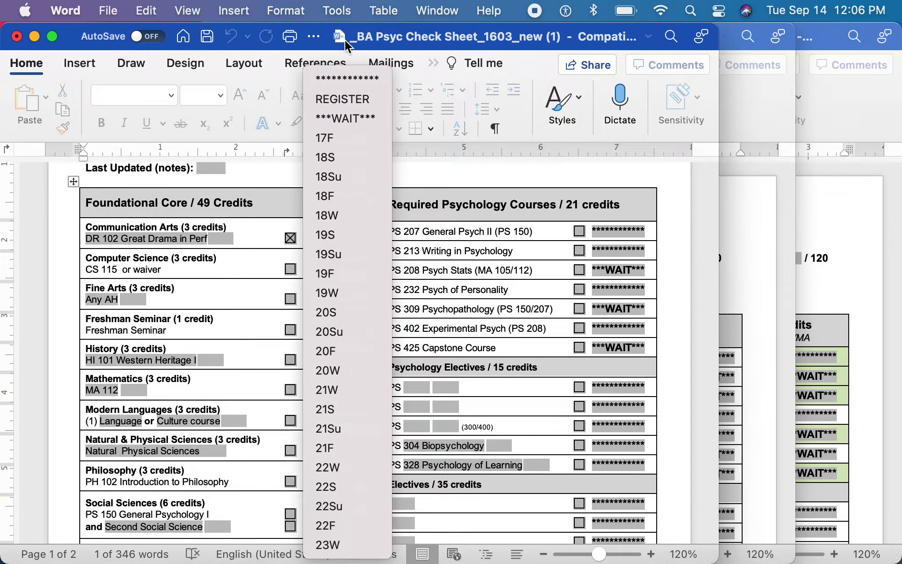
click(344, 93)
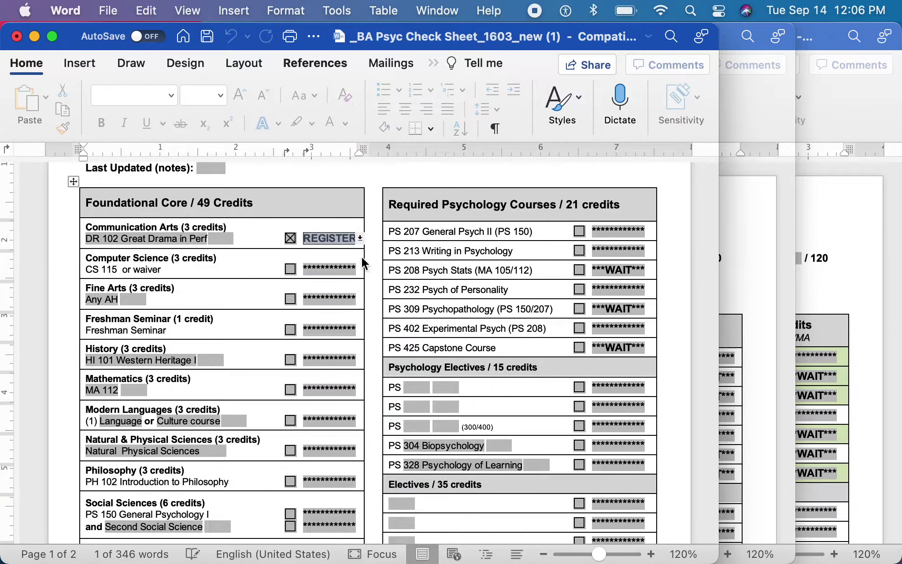
click(314, 234)
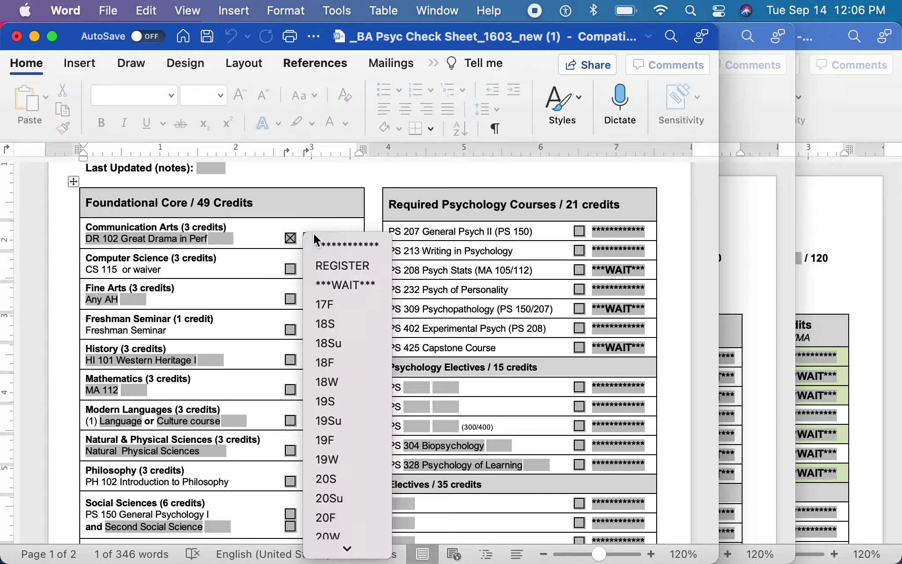
click(319, 287)
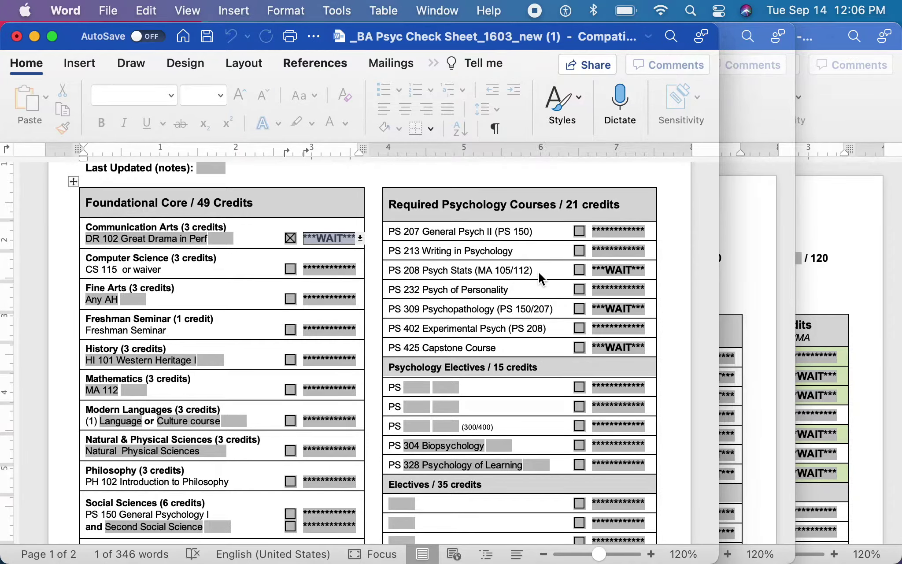
scroll(547, 366, down, 5)
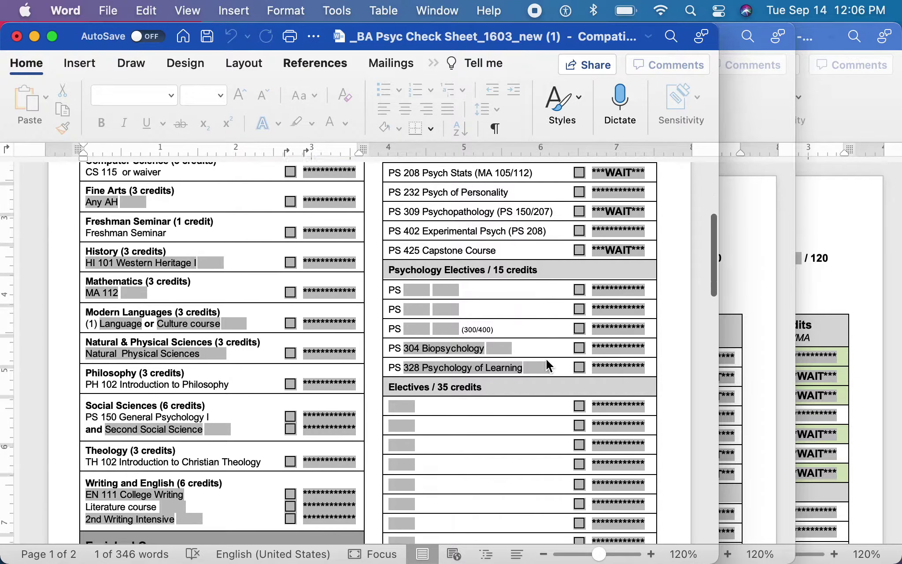
click(440, 310)
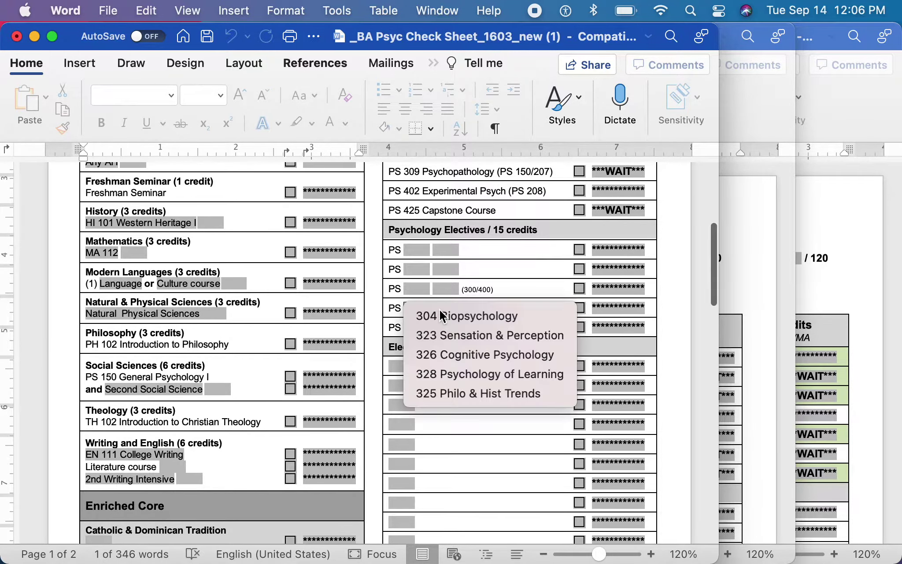
click(537, 289)
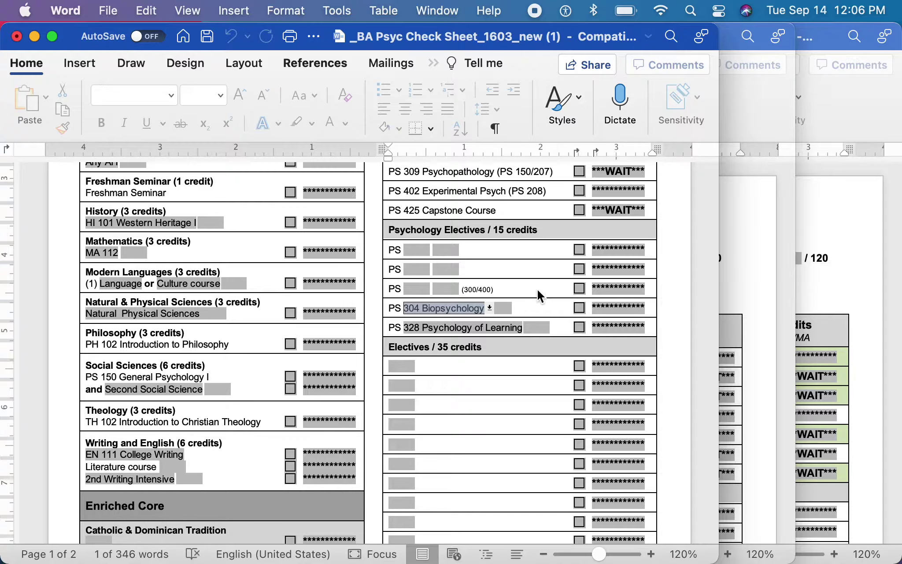
scroll(537, 289, down, 5)
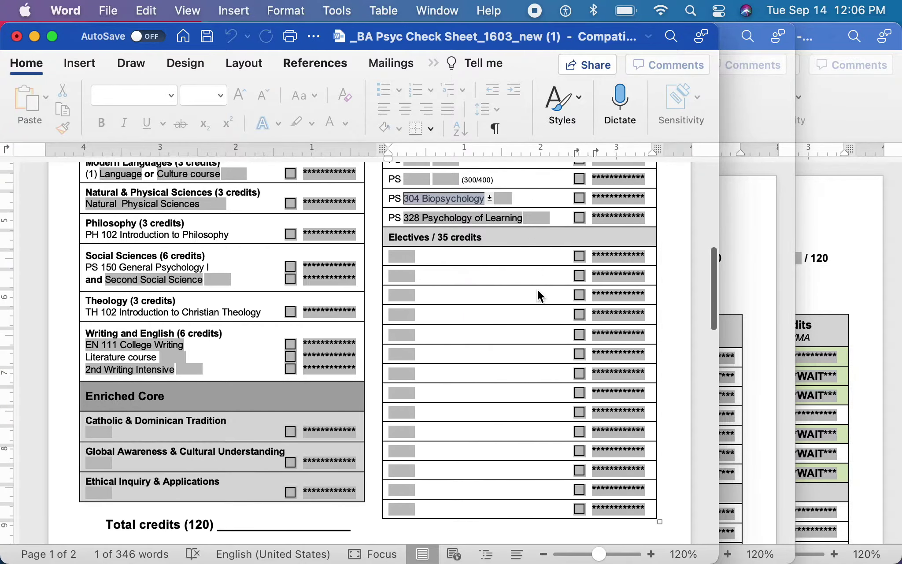
scroll(538, 292, up, 10)
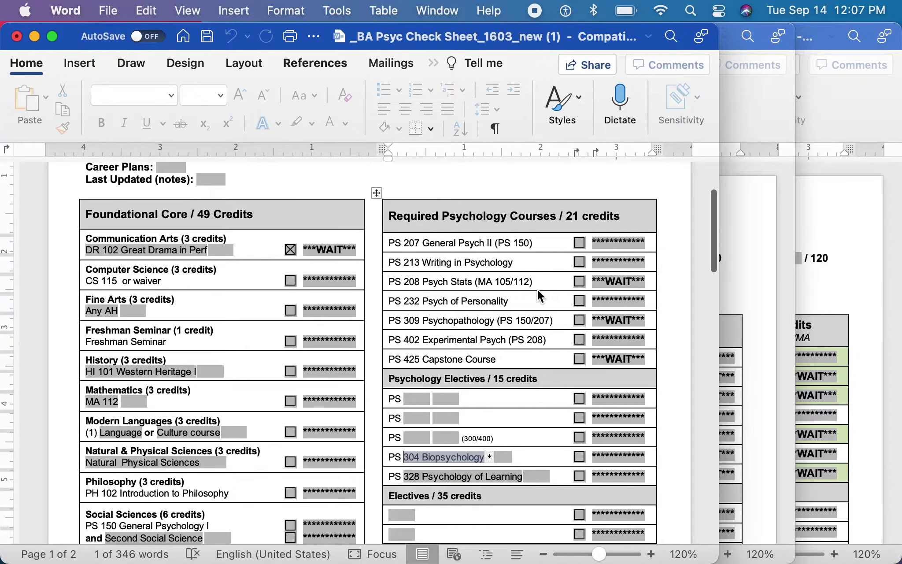
scroll(538, 289, up, 3)
click(557, 237)
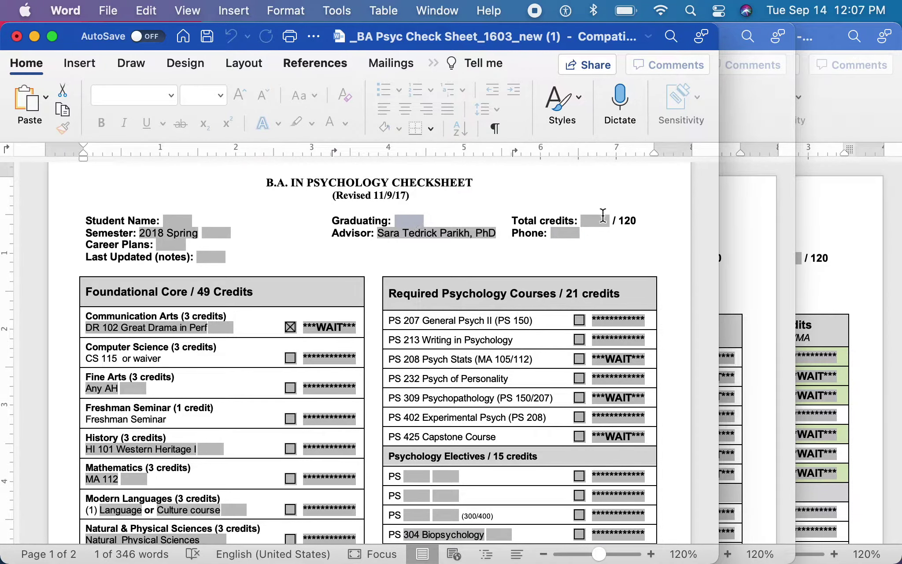
click(561, 237)
click(180, 245)
scroll(224, 321, down, 20)
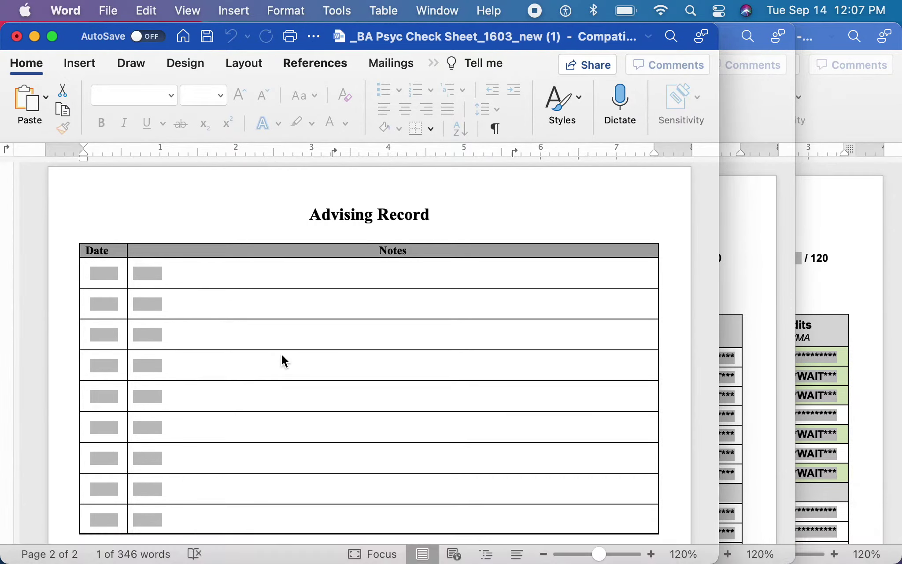
scroll(282, 356, up, 20)
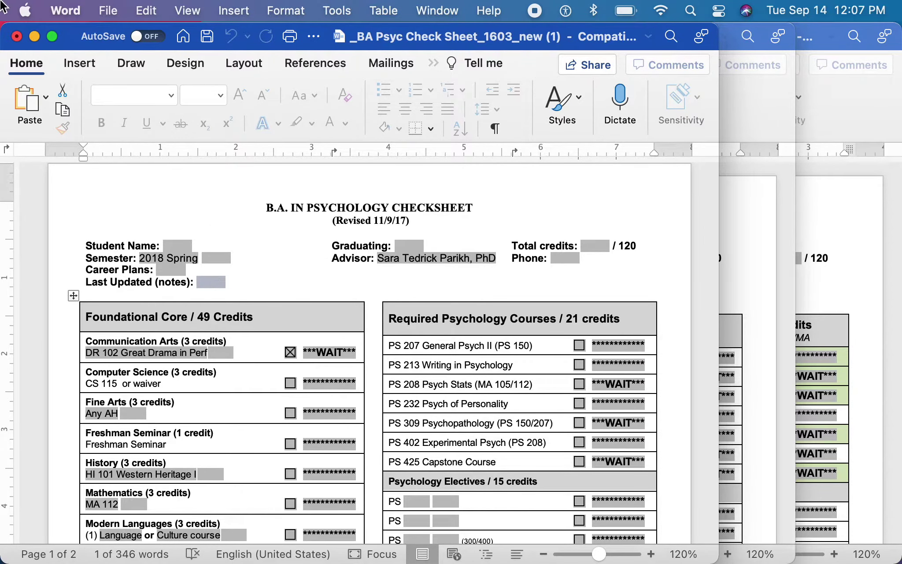
Select the seven check sheet .docx files through BA-OT Psyc Check Sheet_1508.docx, then return to the art therapy checksheet
click(36, 37)
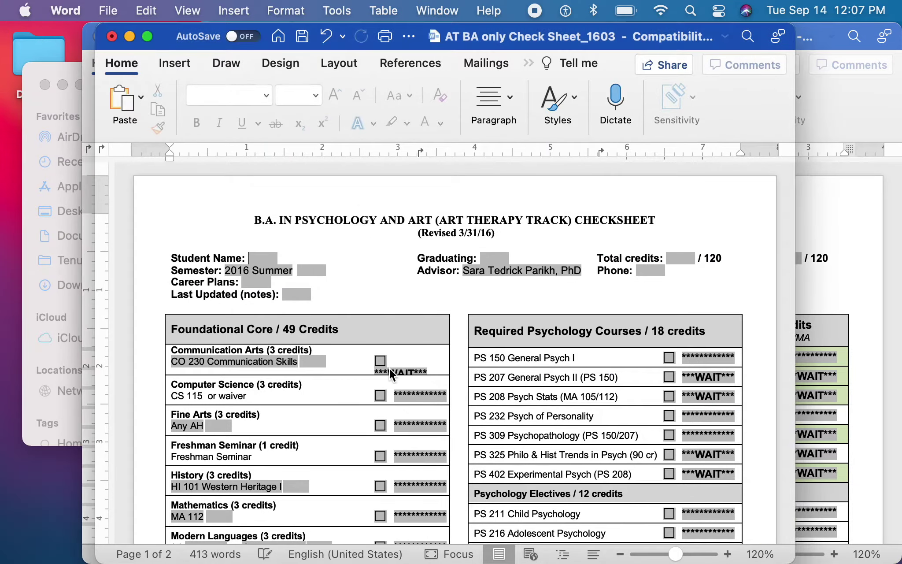
click(59, 64)
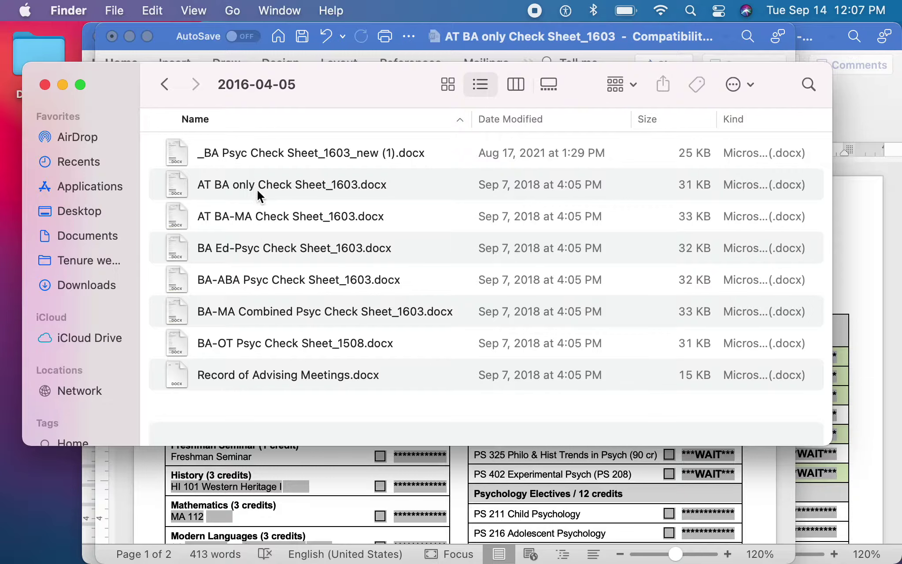
click(258, 157)
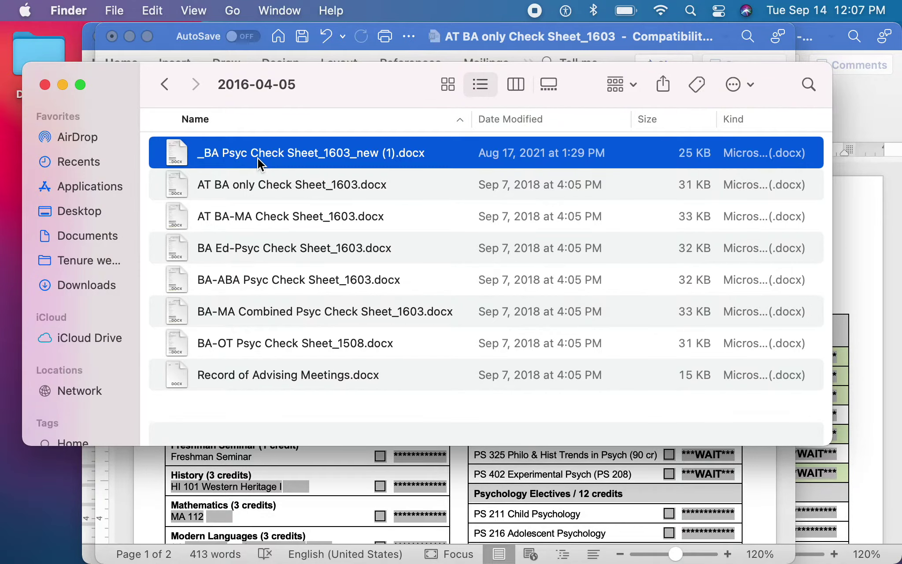
shift+click(293, 348)
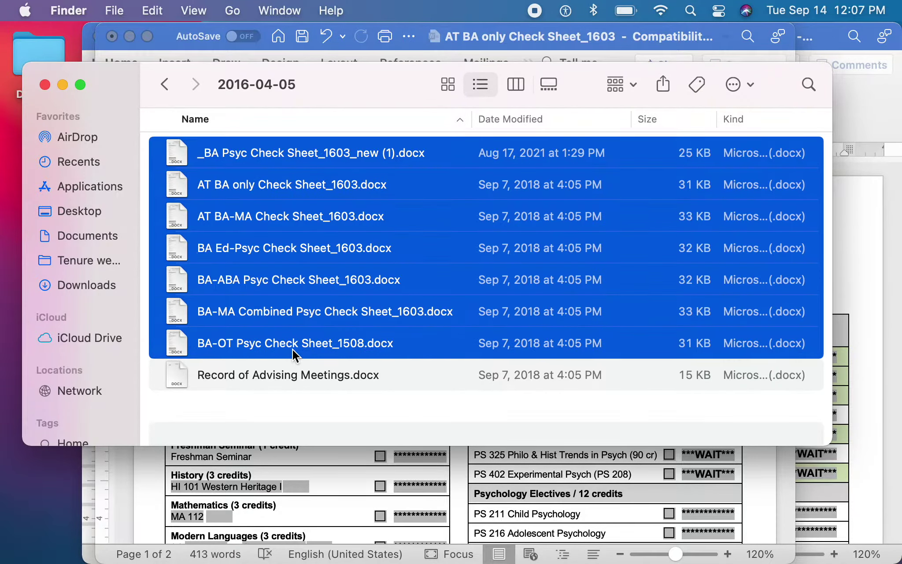
click(464, 459)
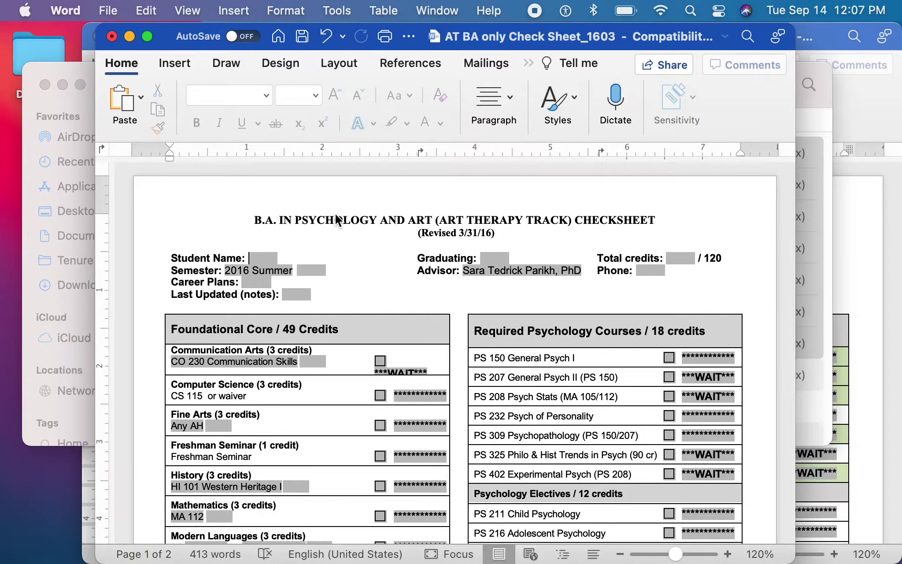
scroll(350, 251, down, 5)
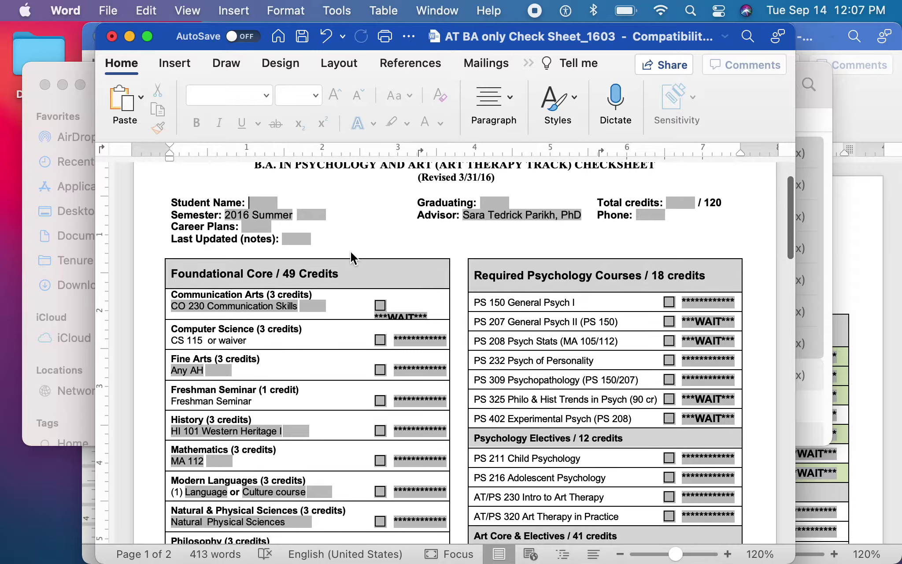
scroll(350, 251, down, 3)
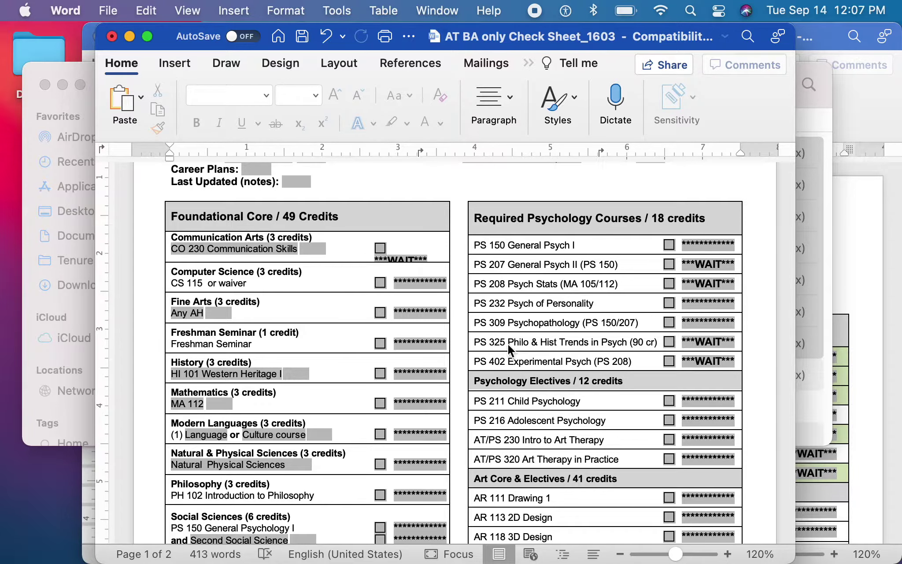
scroll(511, 354, down, 12)
scroll(512, 354, down, 13)
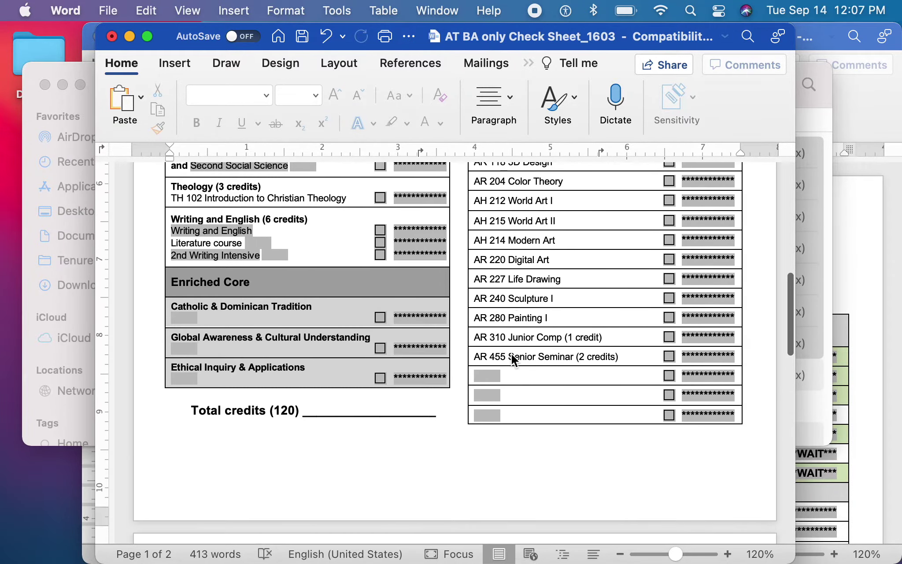
scroll(512, 354, up, 7)
scroll(511, 354, down, 2)
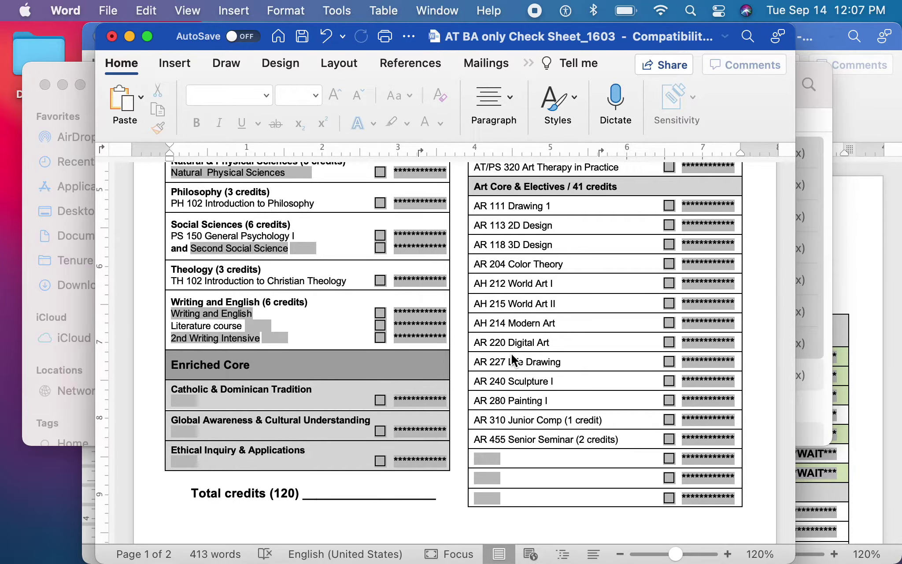
scroll(511, 354, up, 12)
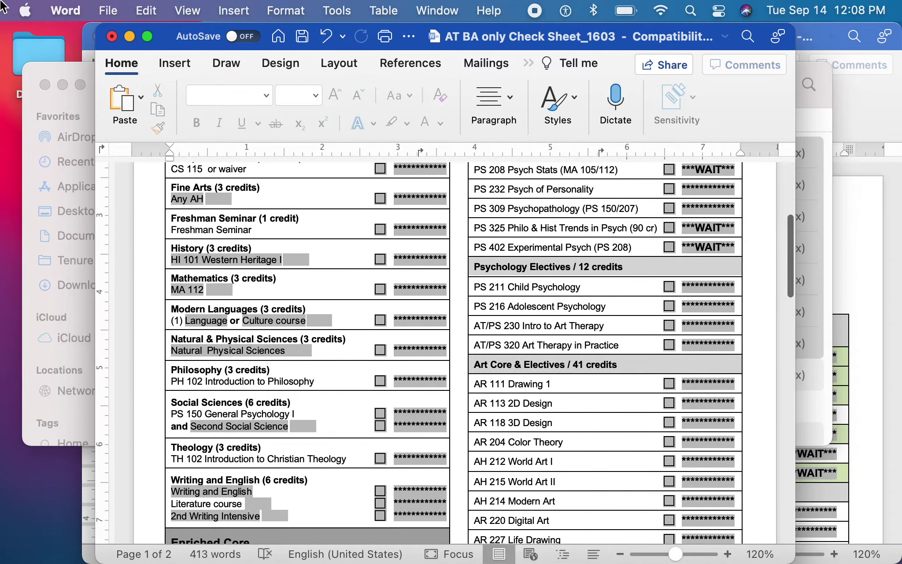
Minimize the AT BA only checksheet and view the title's track choices without changing Mental Health Counseling
click(130, 36)
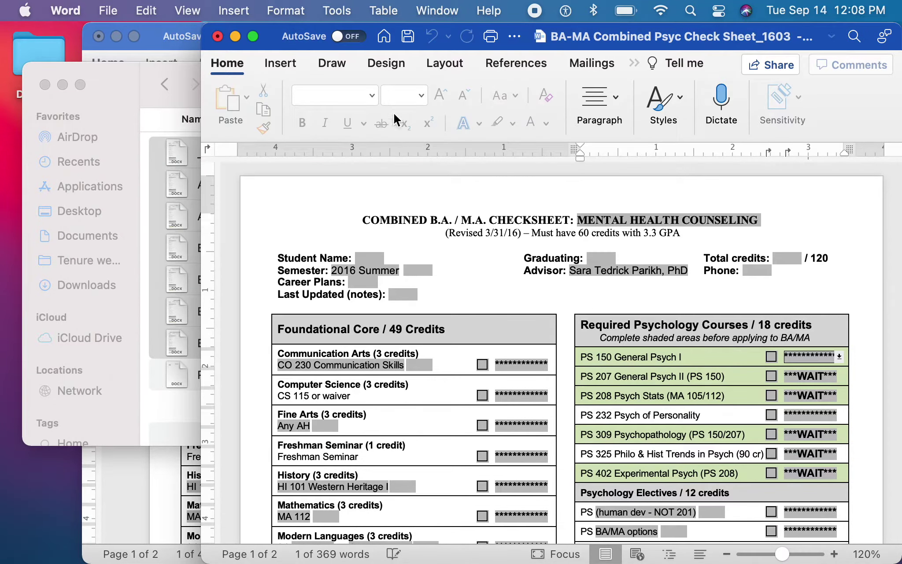
click(657, 218)
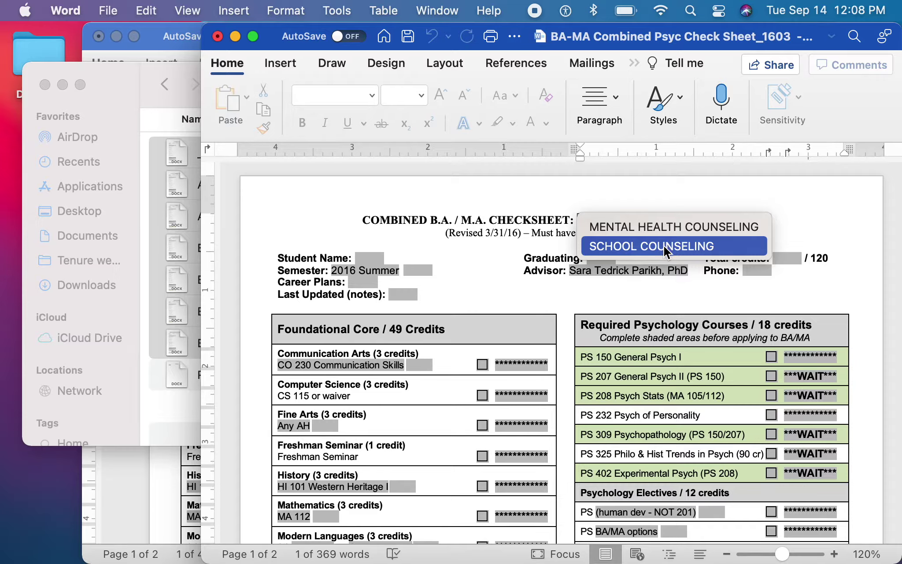
key(Escape)
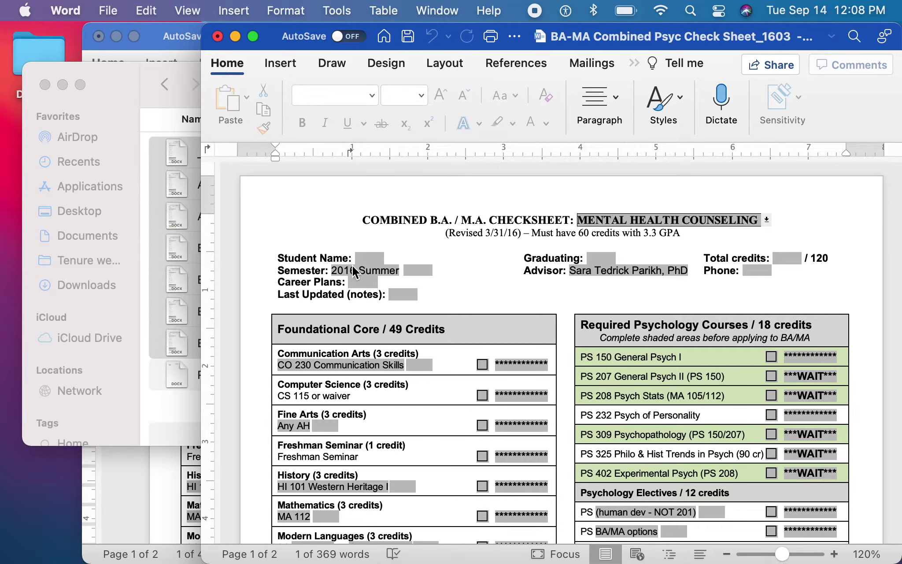
scroll(448, 310, down, 4)
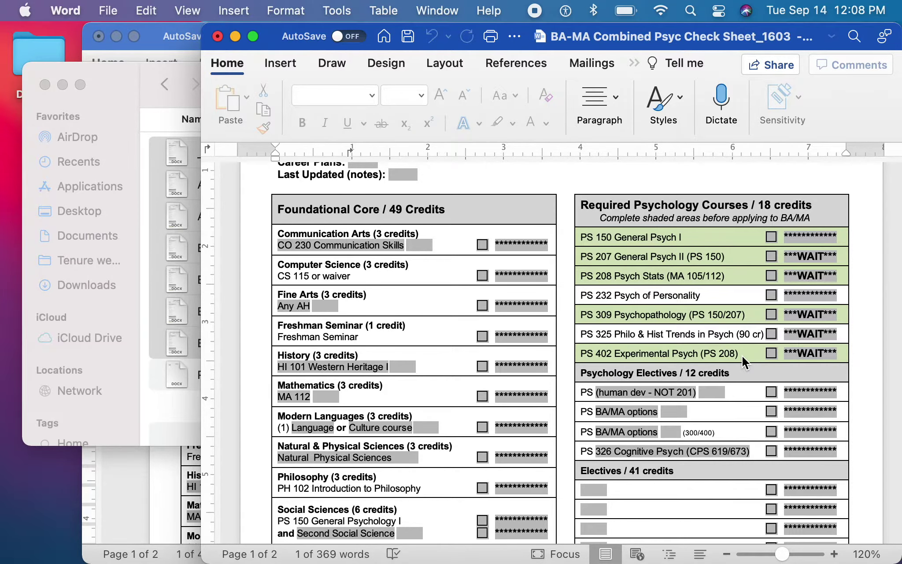
scroll(741, 355, down, 5)
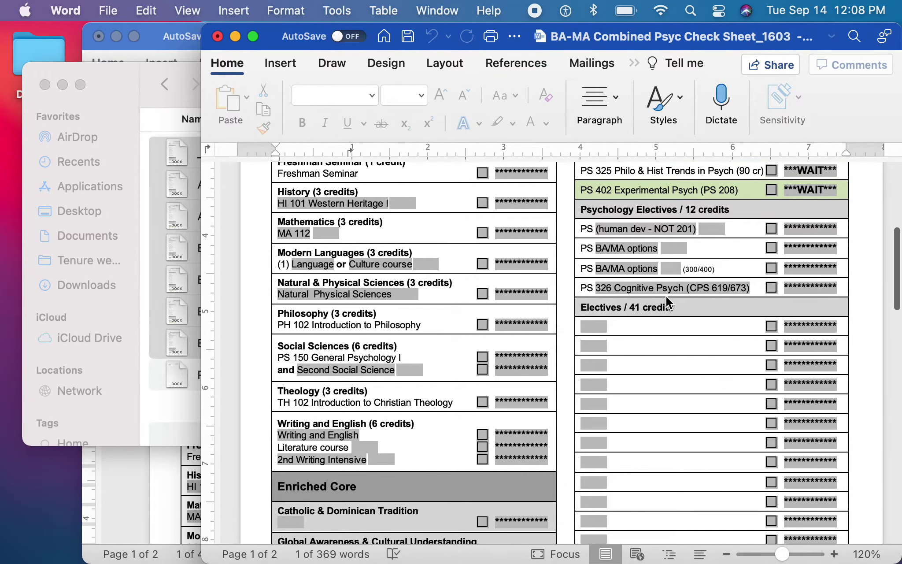
click(633, 247)
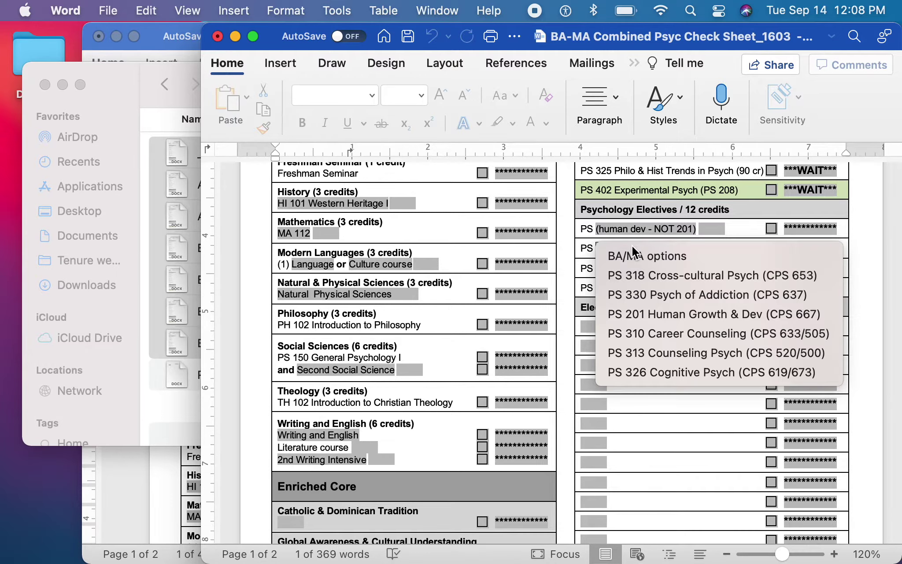
click(585, 255)
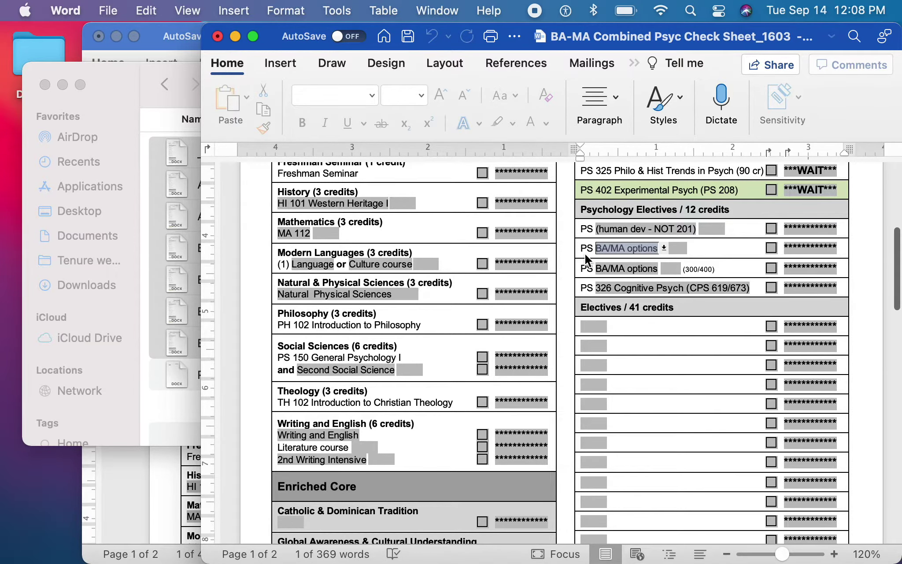
scroll(586, 255, up, 1)
click(602, 284)
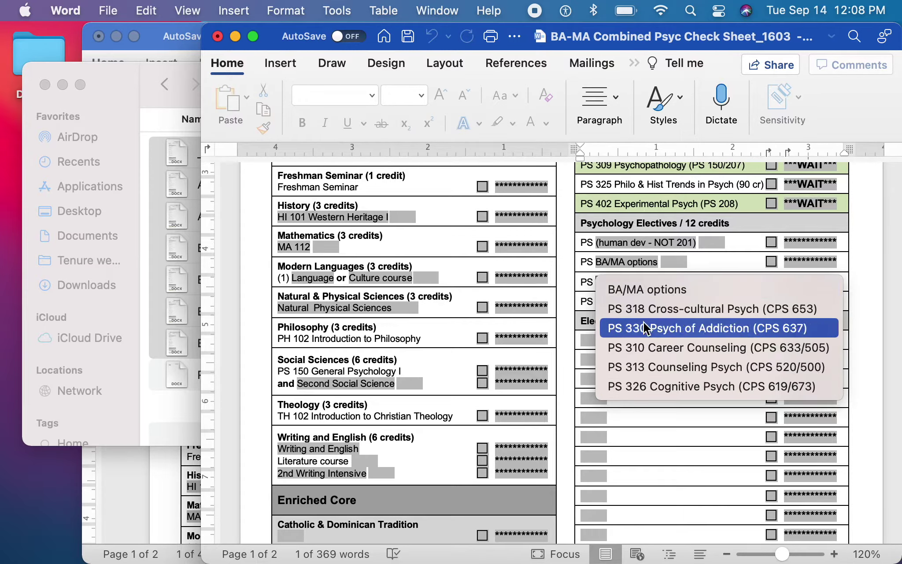
click(635, 386)
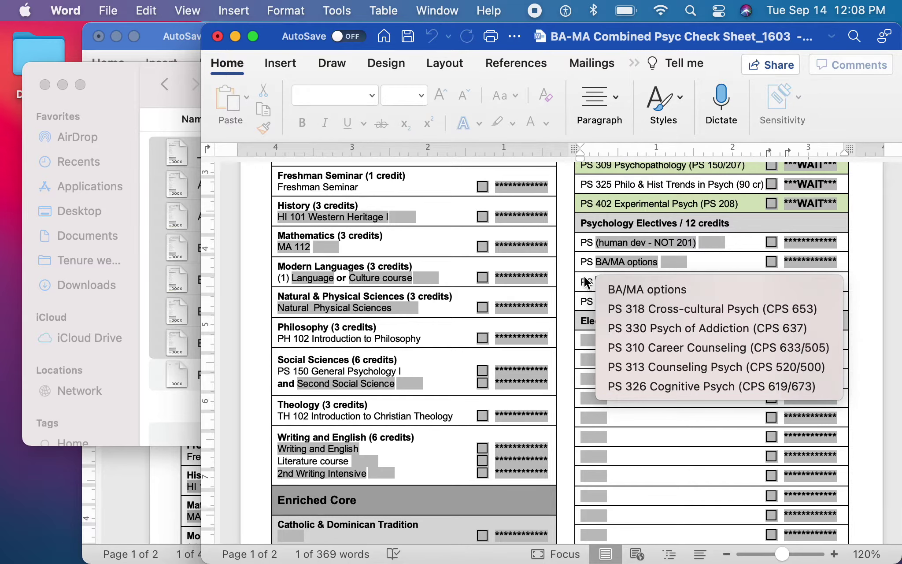
scroll(585, 278, up, 1)
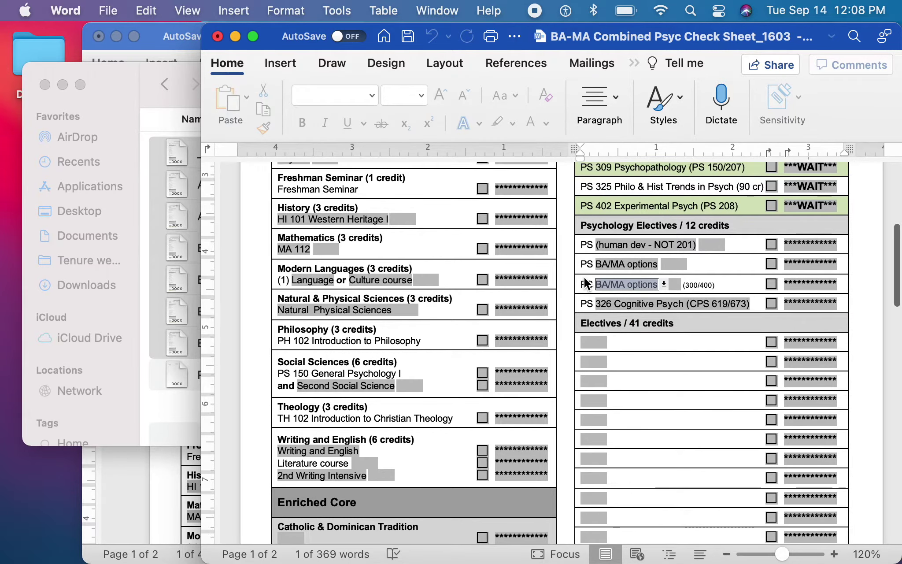
click(626, 304)
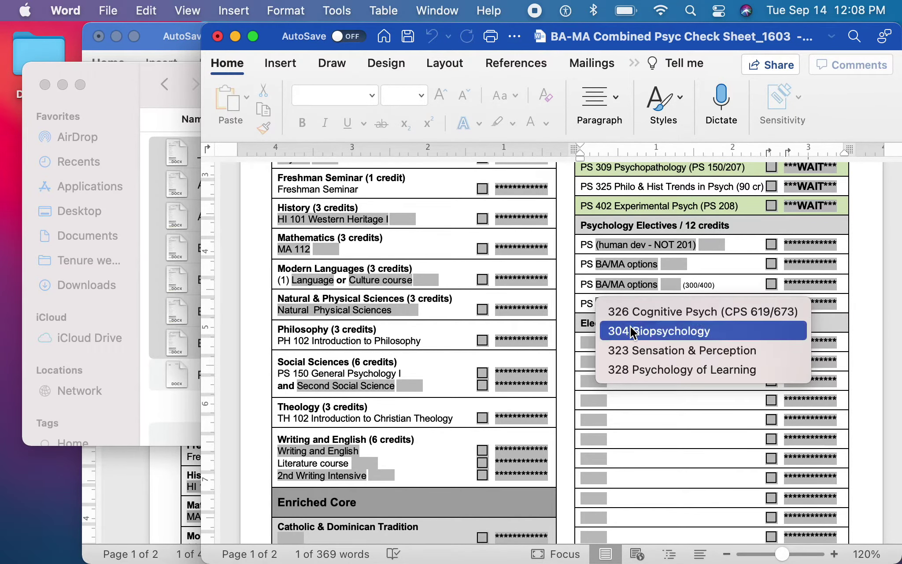
click(568, 310)
scroll(569, 309, up, 10)
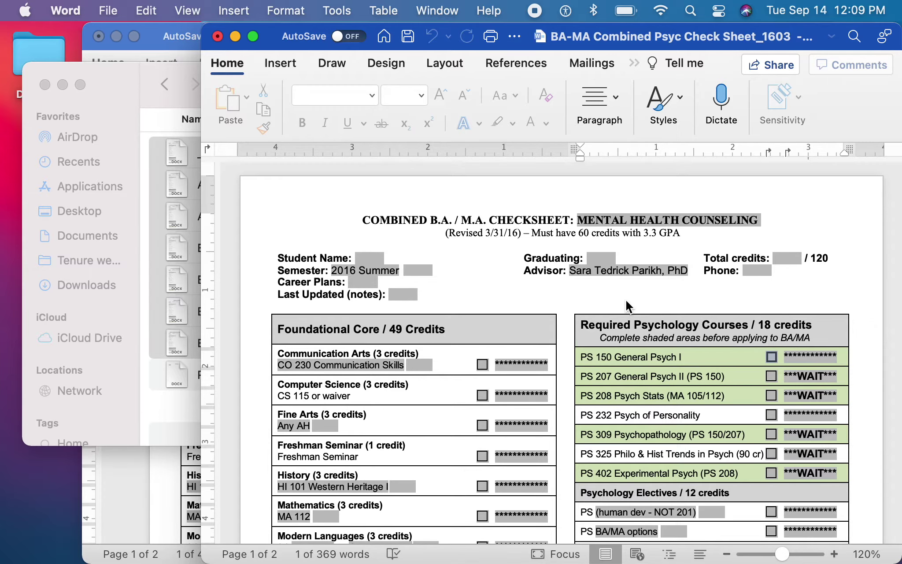
scroll(396, 225, down, 1)
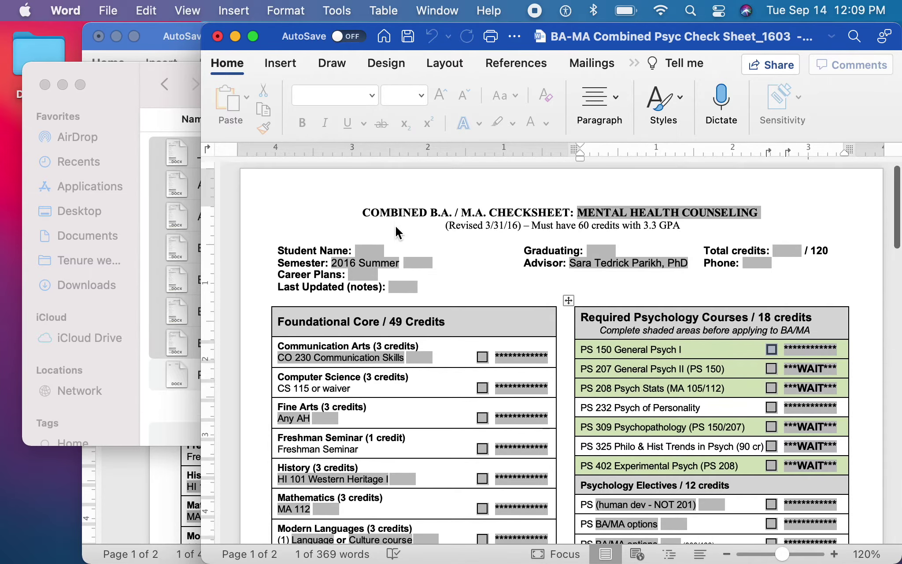
scroll(396, 225, down, 1)
scroll(396, 225, up, 2)
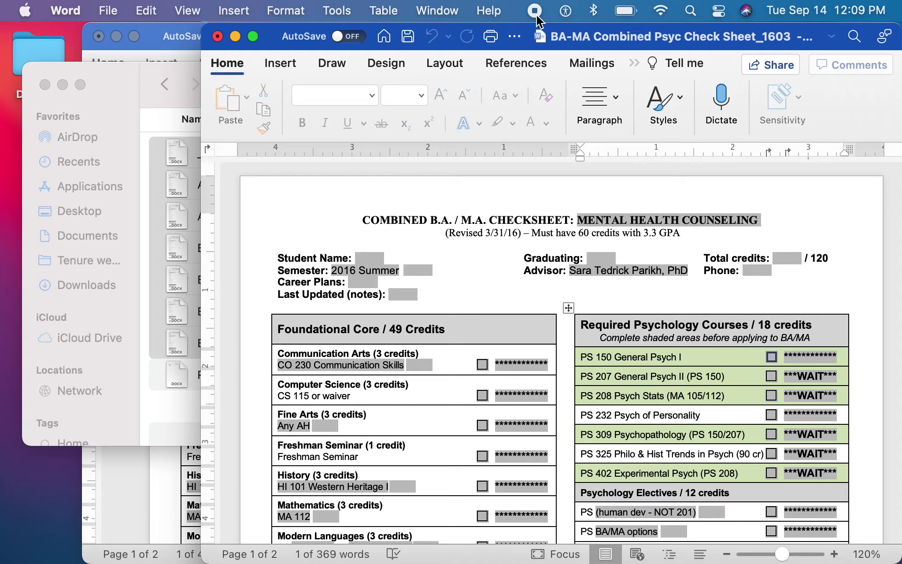
Bring the Finder folder 2016-04-05, listing the eight .docx files, in front of Word
click(151, 84)
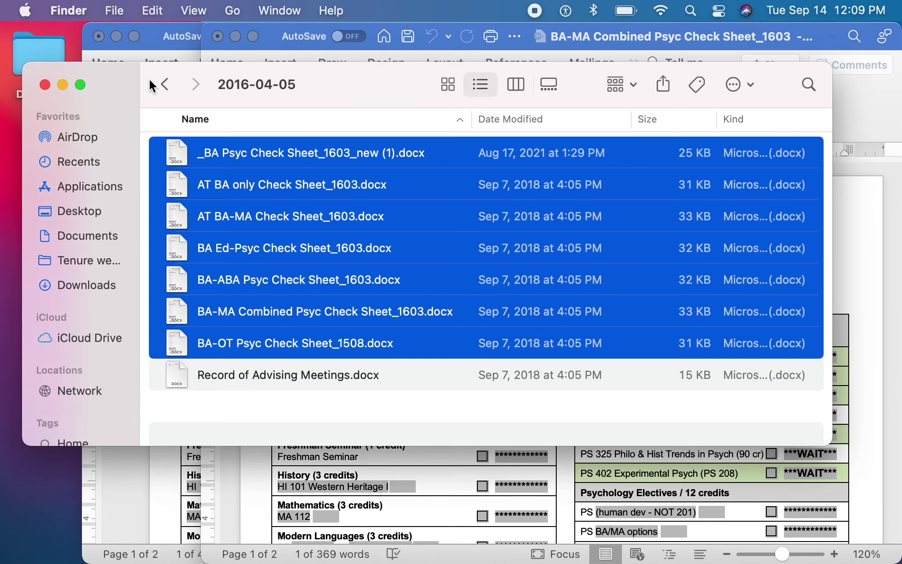